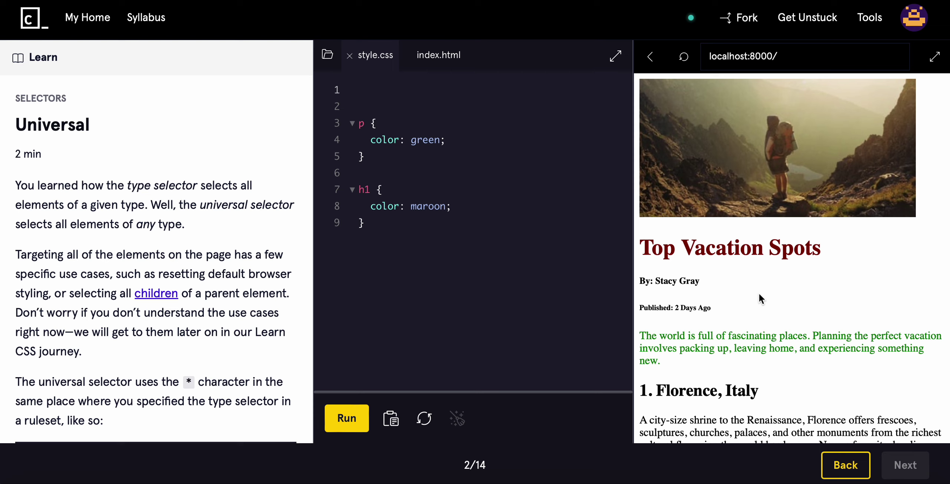
{"action": "scroll", "coordinate": [183, 276], "scroll_direction": "down", "scroll_amount": 5}
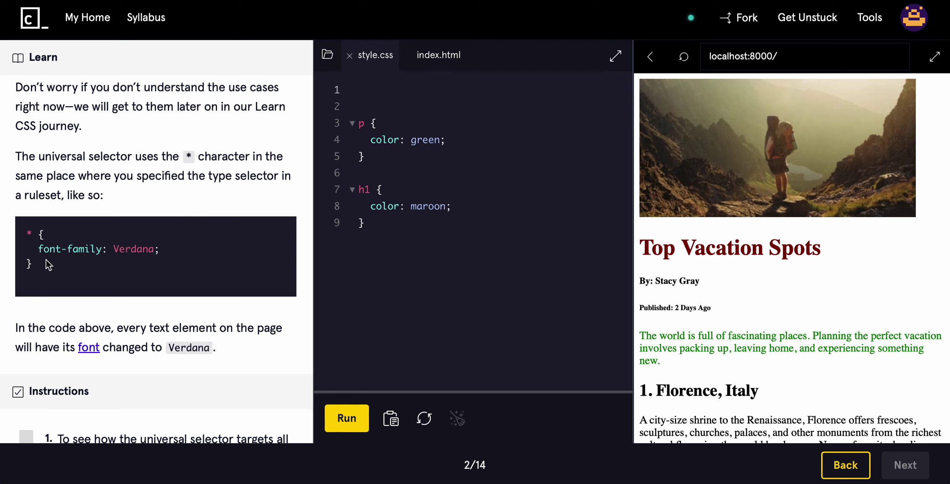
Step: Select and copy the example rule * { border: 1px solid red; }
{"action": "left_click_drag", "start_coordinate": [37, 249], "coordinate": [160, 249]}
{"action": "left_click", "coordinate": [188, 252]}
{"action": "scroll", "coordinate": [237, 354], "scroll_direction": "down", "scroll_amount": 3}
{"action": "scroll", "coordinate": [237, 355], "scroll_direction": "down", "scroll_amount": 1}
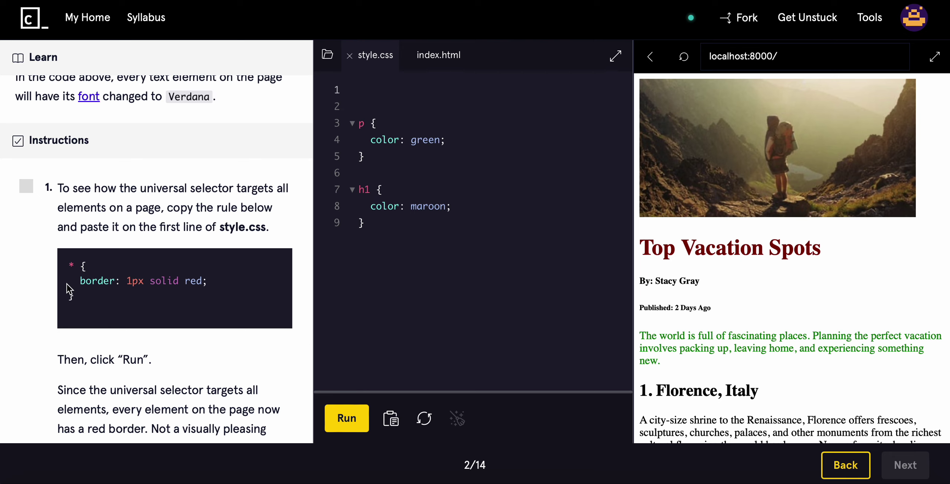
{"action": "left_click_drag", "start_coordinate": [69, 266], "coordinate": [115, 297]}
{"action": "left_click", "coordinate": [64, 265]}
{"action": "left_click_drag", "start_coordinate": [64, 263], "coordinate": [140, 298]}
{"action": "key", "text": "ctrl+c"}
Step: Paste the red-border rule onto line 1 of style.css and run the code
{"action": "left_click", "coordinate": [387, 92]}
{"action": "key", "text": "ctrl+v"}
{"action": "scroll", "coordinate": [238, 271], "scroll_direction": "down", "scroll_amount": 3}
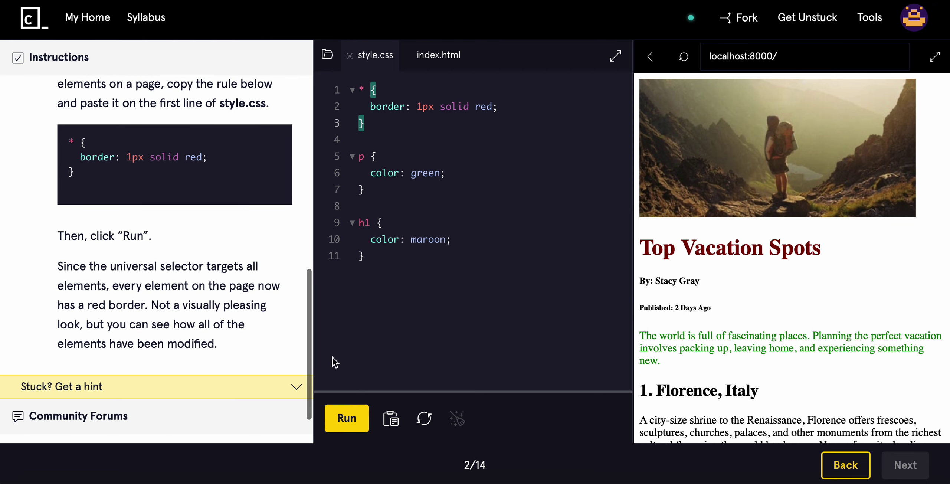
{"action": "left_click", "coordinate": [343, 418]}
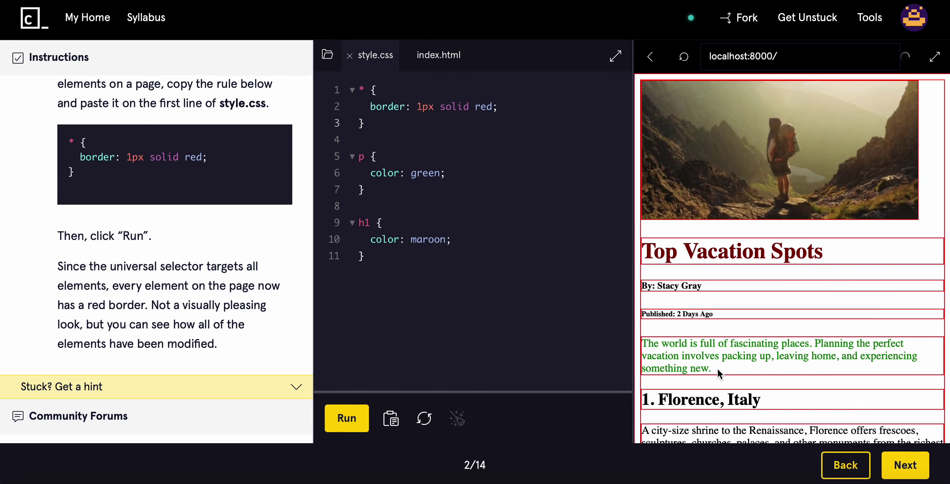
{"action": "scroll", "coordinate": [783, 301], "scroll_direction": "down", "scroll_amount": 10}
{"action": "scroll", "coordinate": [784, 302], "scroll_direction": "down", "scroll_amount": 3}
{"action": "scroll", "coordinate": [784, 302], "scroll_direction": "up", "scroll_amount": 12}
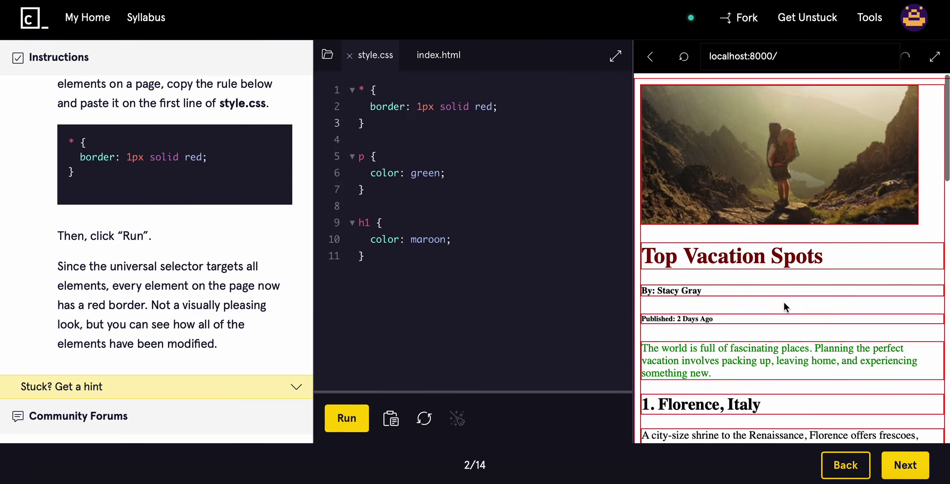
{"action": "scroll", "coordinate": [784, 301], "scroll_direction": "up", "scroll_amount": 2}
{"action": "scroll", "coordinate": [775, 242], "scroll_direction": "down", "scroll_amount": 12}
{"action": "scroll", "coordinate": [774, 242], "scroll_direction": "down", "scroll_amount": 5}
{"action": "scroll", "coordinate": [775, 242], "scroll_direction": "up", "scroll_amount": 15}
{"action": "scroll", "coordinate": [182, 220], "scroll_direction": "up", "scroll_amount": 3}
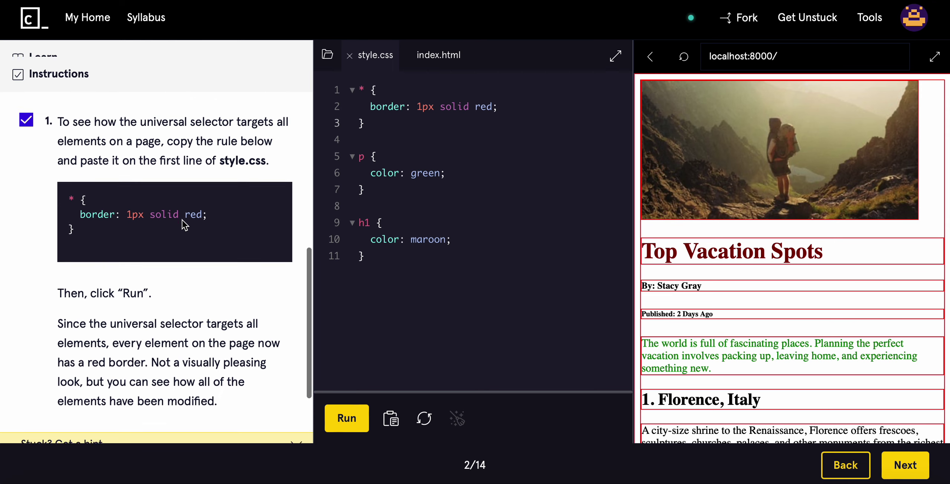
{"action": "scroll", "coordinate": [182, 220], "scroll_direction": "up", "scroll_amount": 5}
{"action": "scroll", "coordinate": [182, 220], "scroll_direction": "up", "scroll_amount": 5}
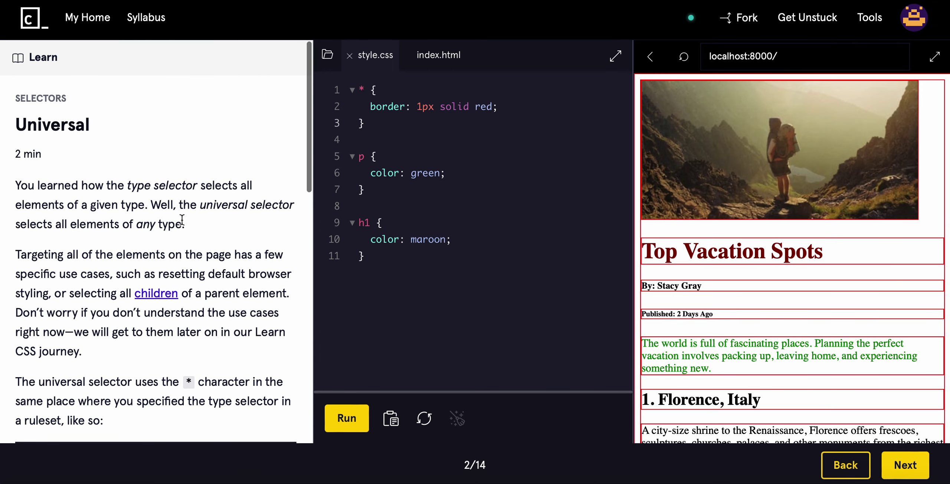